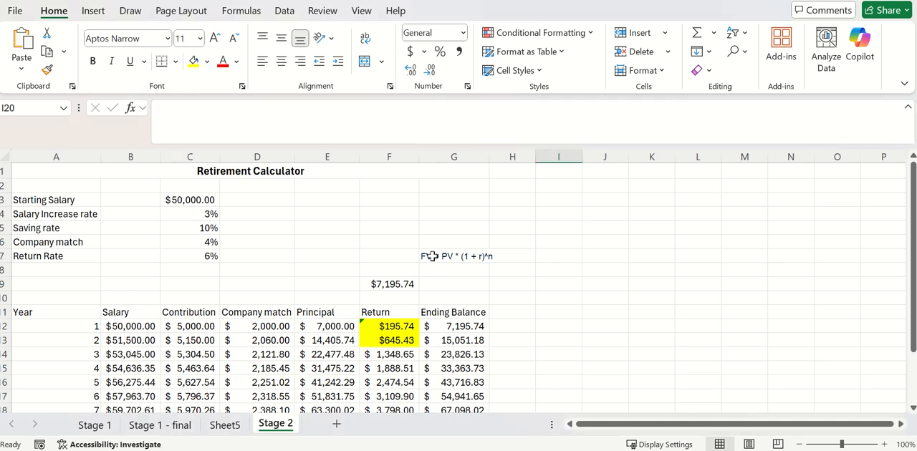
- Widen column G so the future value formula note in G7 fits inside its cell
left_click(430, 255)
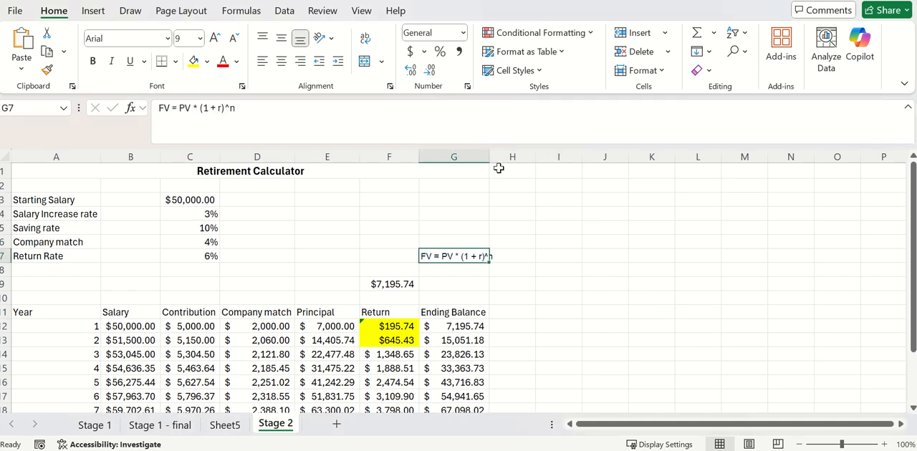
left_click_drag(490, 157, 498, 157)
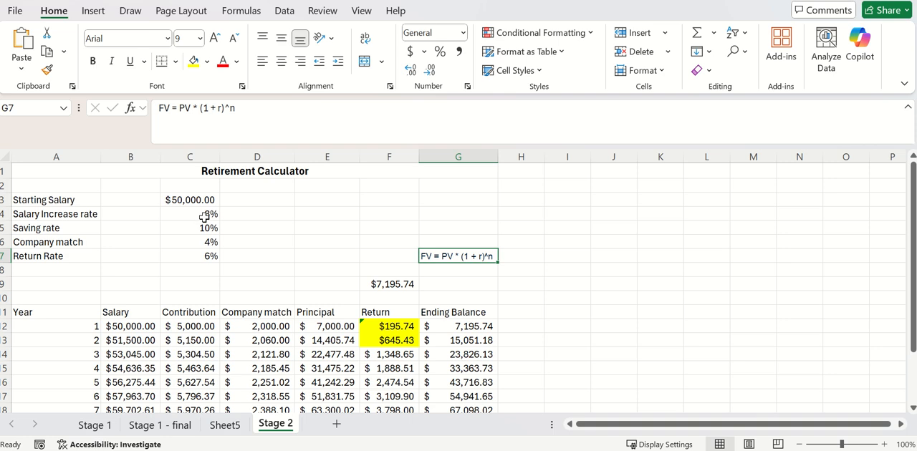
- Review the calculator's input values in C3:C7 and the FV formula in F9
left_click_drag(193, 200, 194, 255)
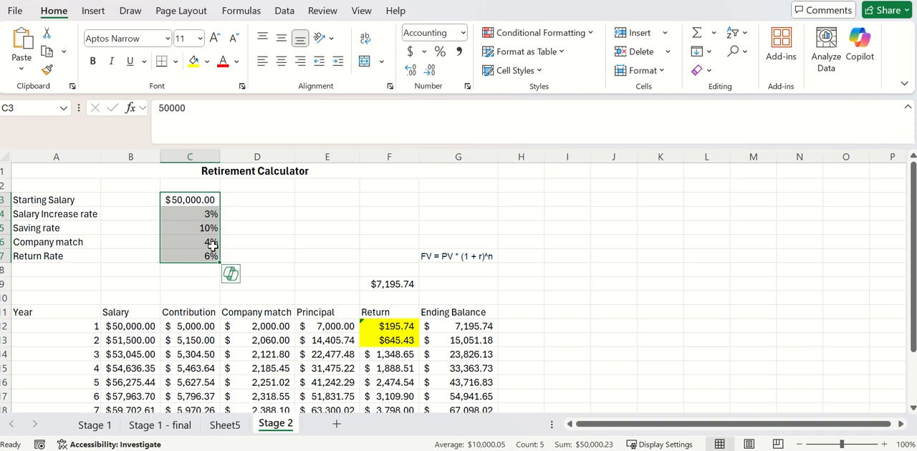
scroll(341, 241, "down", 1)
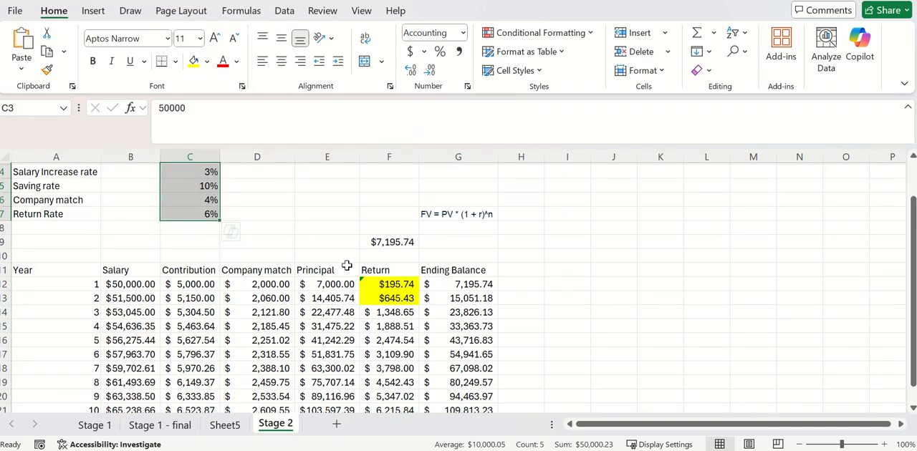
left_click(406, 256)
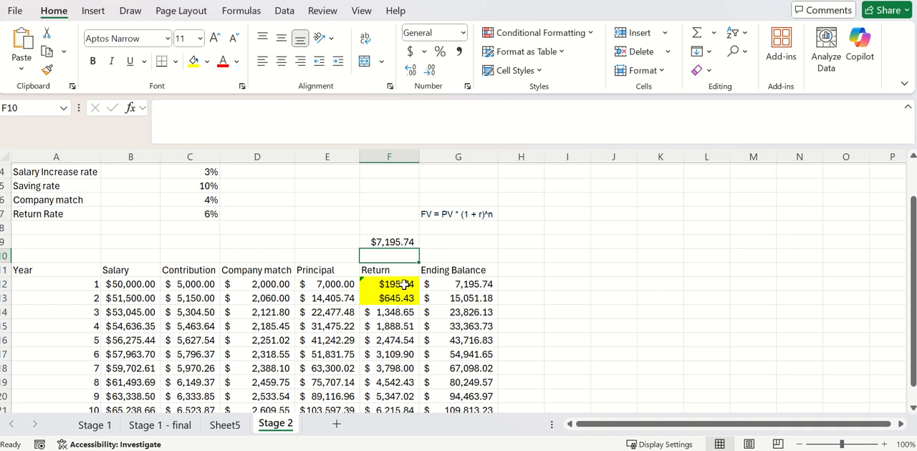
left_click(400, 243)
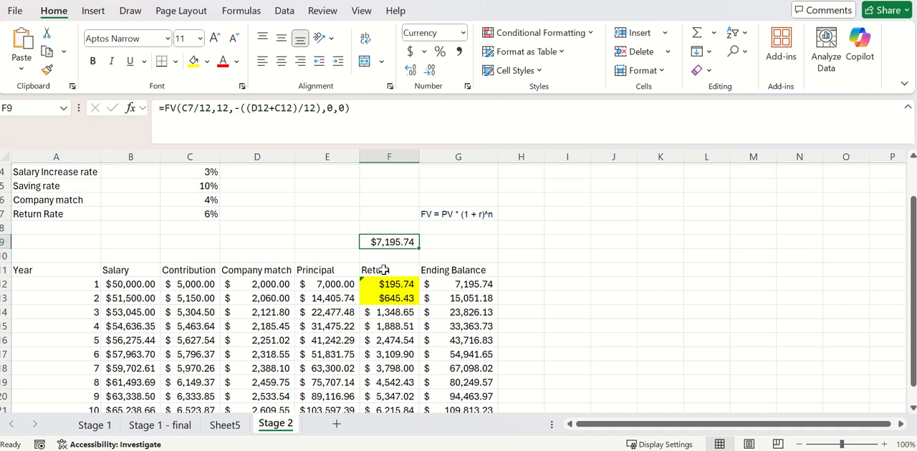
left_click(362, 105)
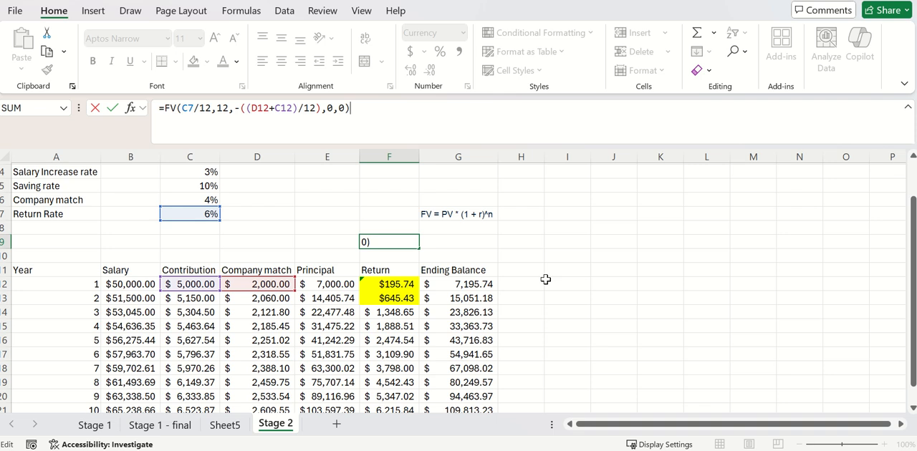
left_click(177, 113)
- Start an FV formula in E9 with C7/12 as the rate and 12 as the number of periods
left_click(329, 239)
type("=fv(")
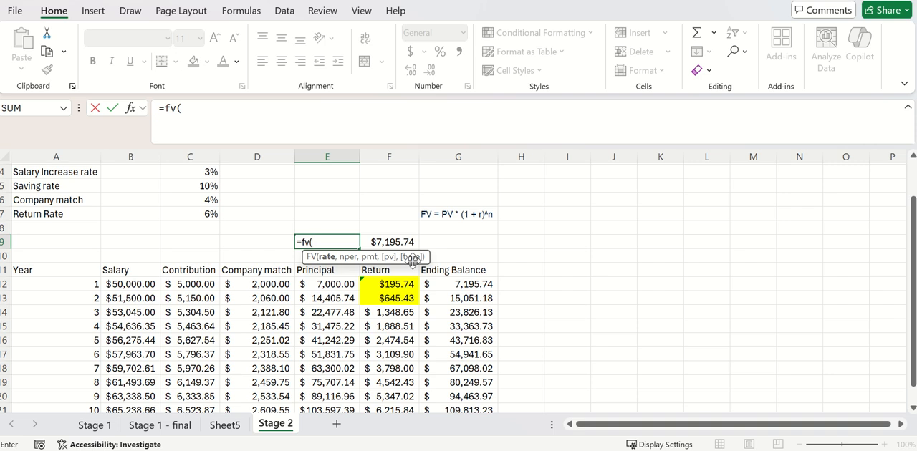
left_click(203, 215)
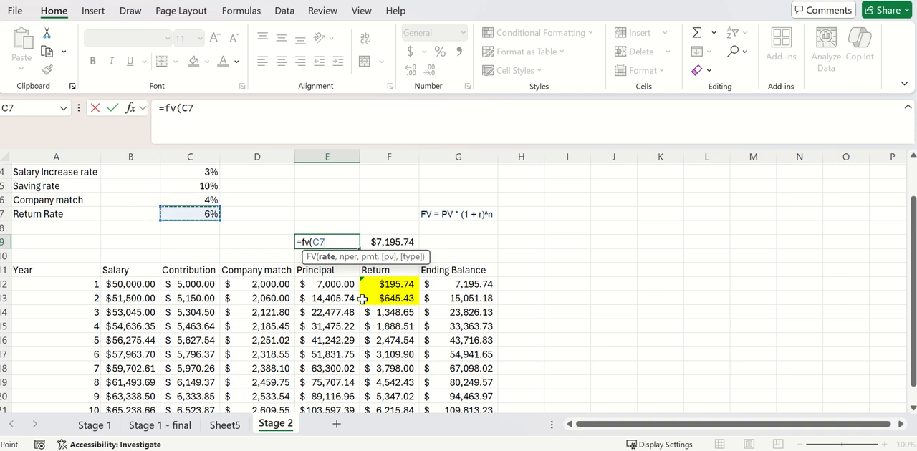
type("/12")
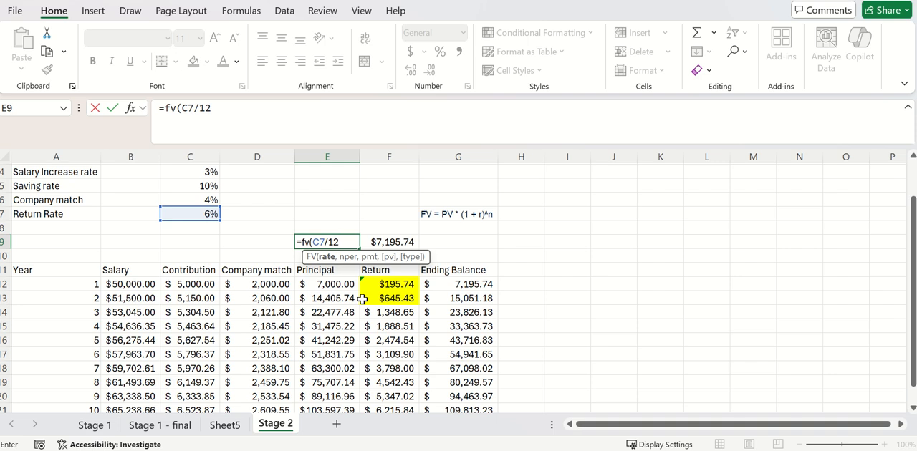
type(",")
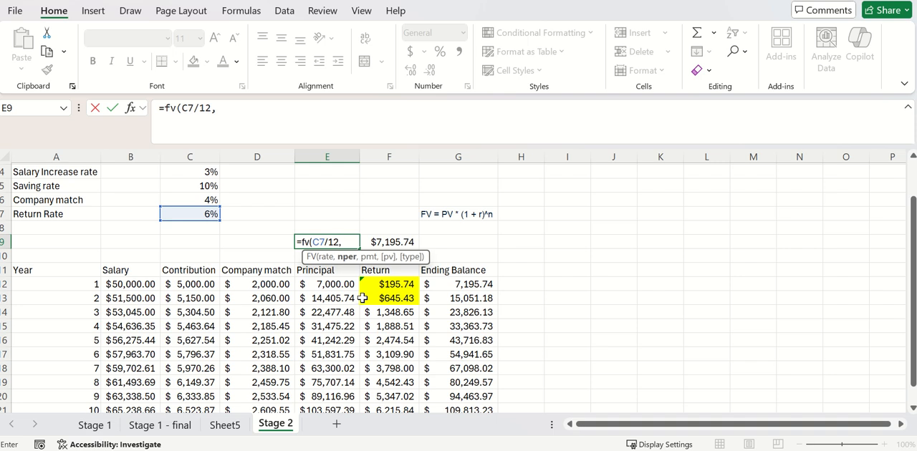
type("12,")
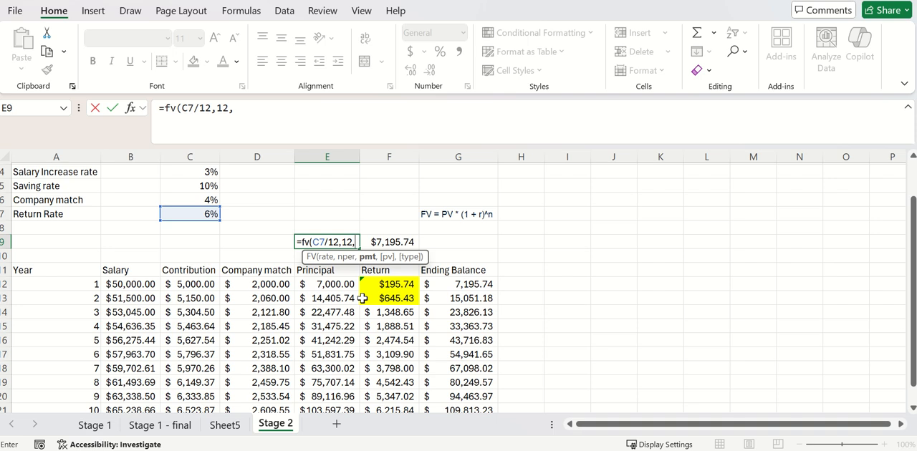
- Complete the E9 formula with payment -(C12+D12)/12, present value 0 and an empty type argument
type("-(")
left_click(190, 284)
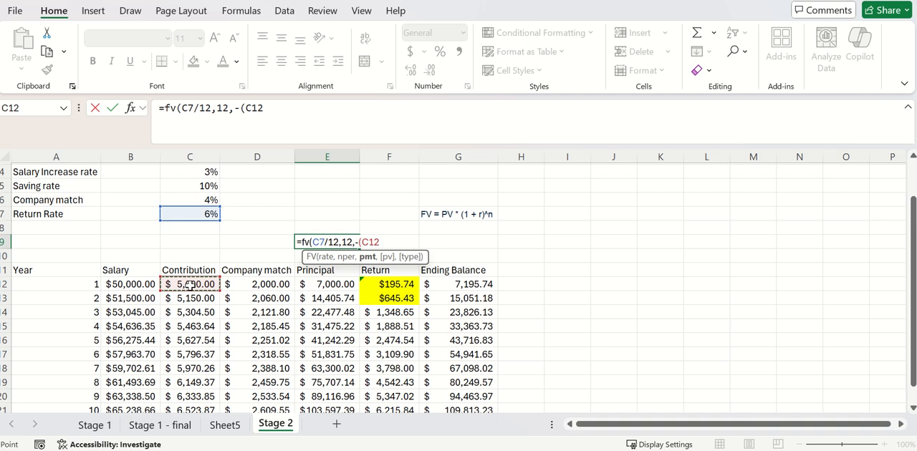
type("+")
left_click(246, 288)
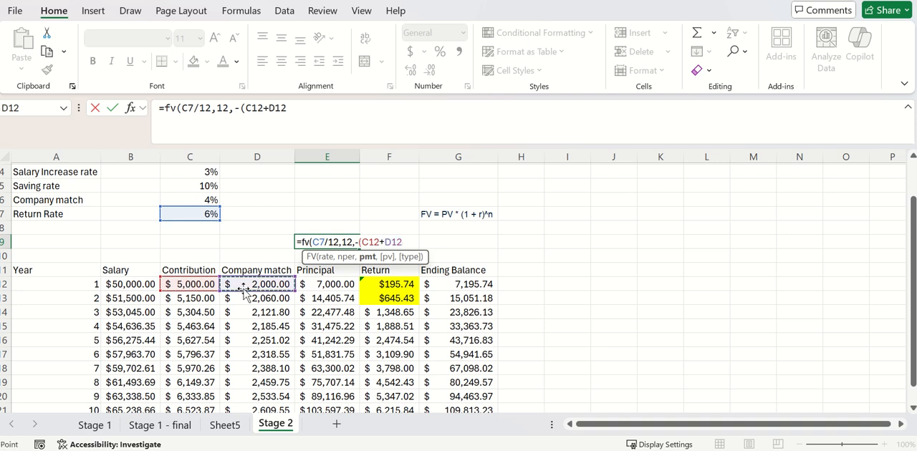
type(")/12")
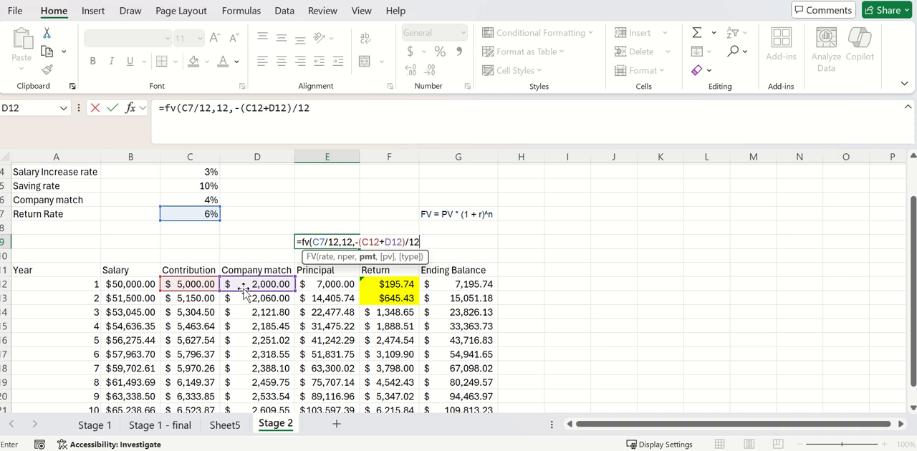
type(",0")
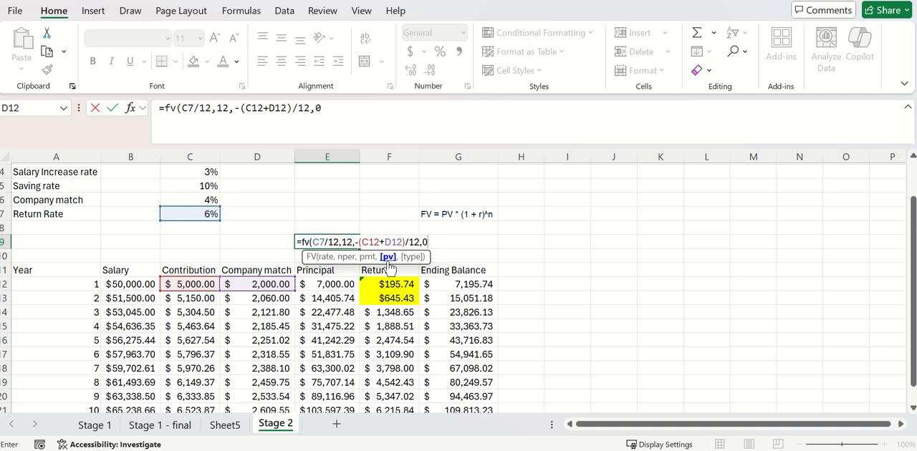
type(",")
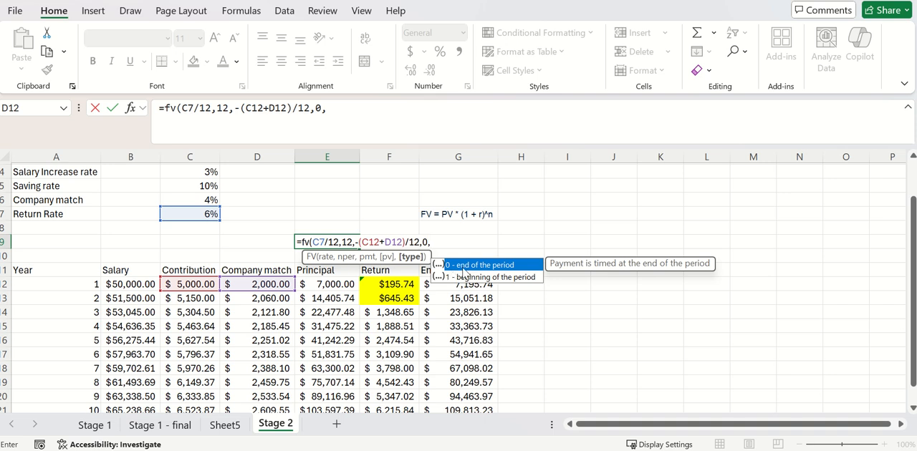
type(")")
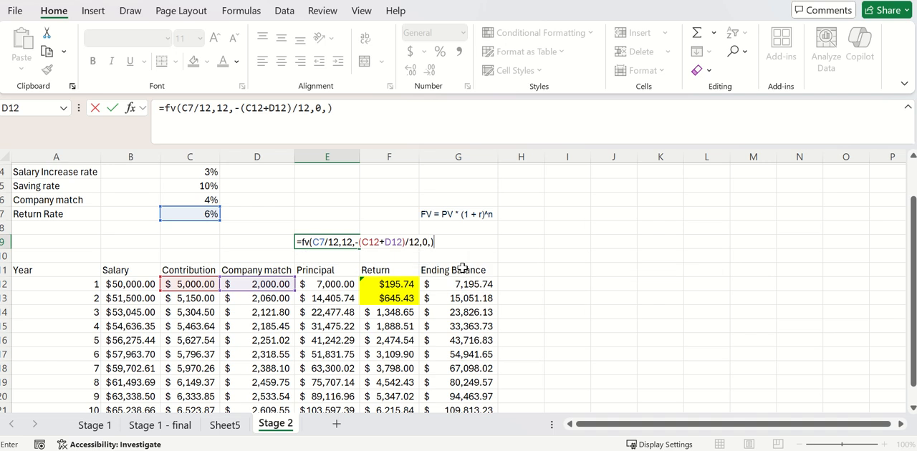
key("Return")
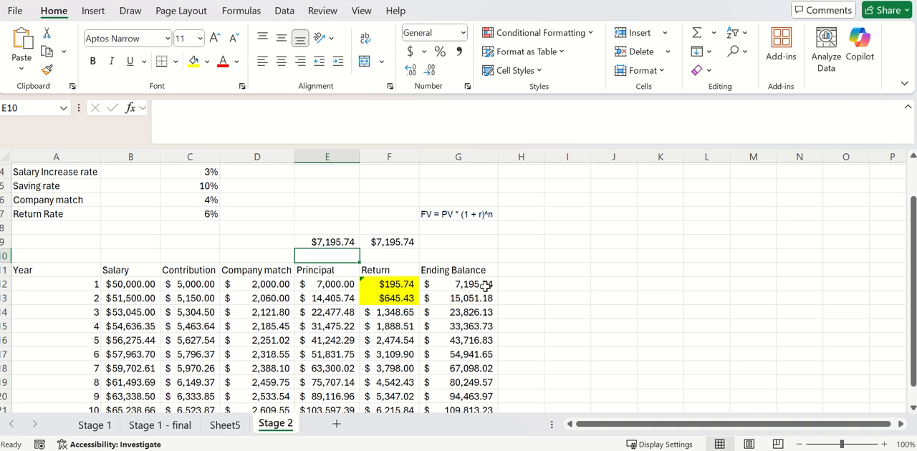
- Compare the year 1 ending balance with E9 and examine the Return formulas in F12 and F13
left_click(486, 285)
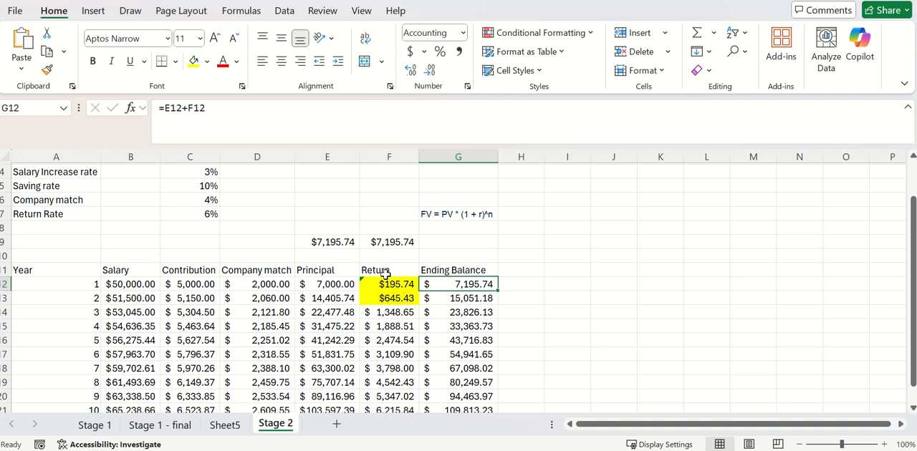
left_click(329, 243)
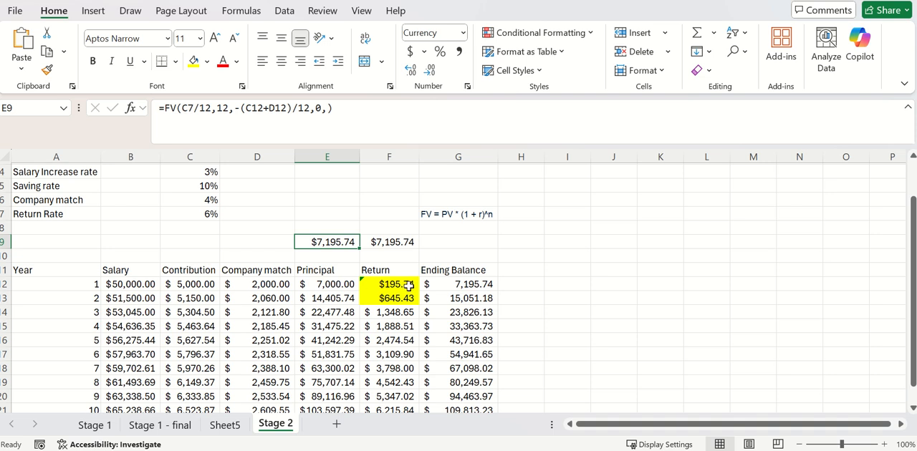
left_click(548, 300)
left_click(403, 285)
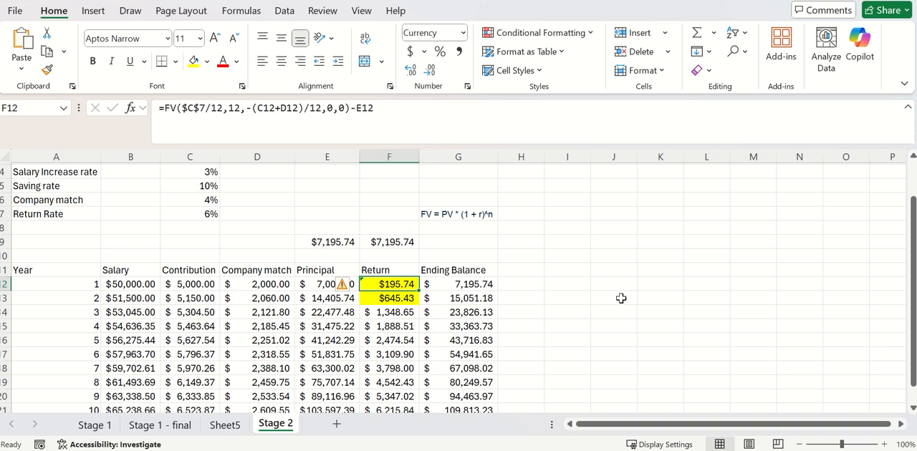
left_click(403, 300)
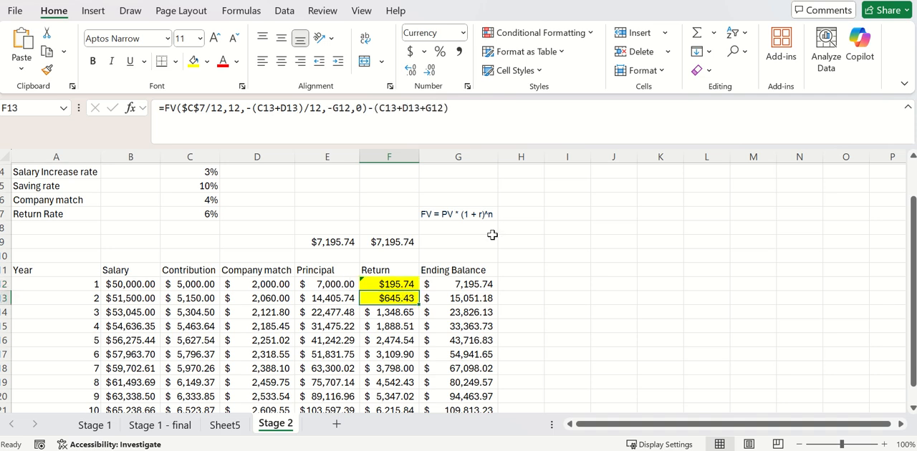
left_click(462, 108)
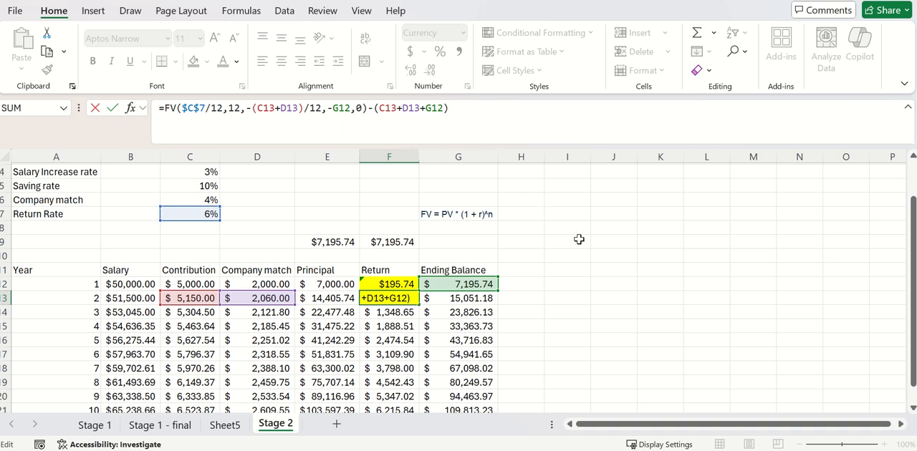
key("Return")
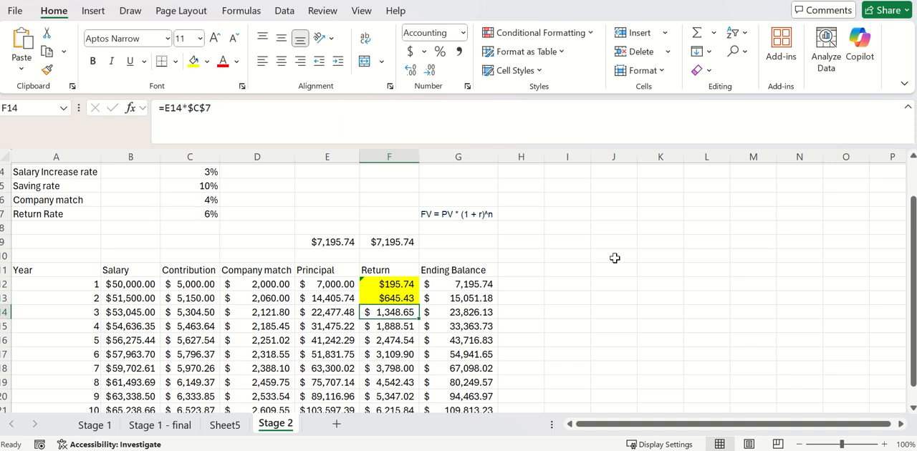
- Fill the year 2 Return formula in F13 down through year 10 in F21
scroll(600, 290, "down", 2)
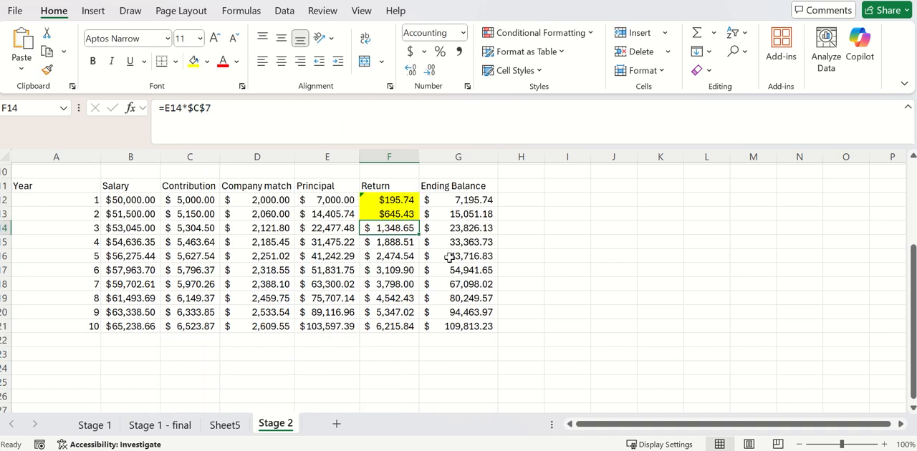
left_click(400, 217)
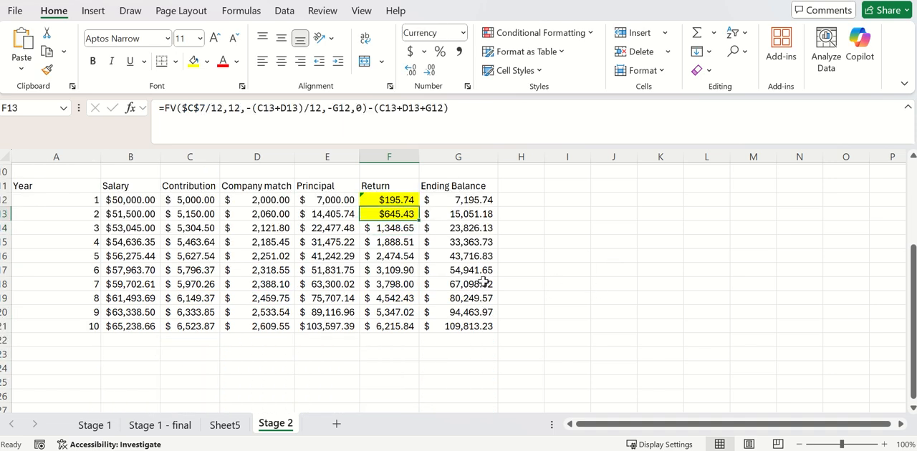
double_click(421, 224)
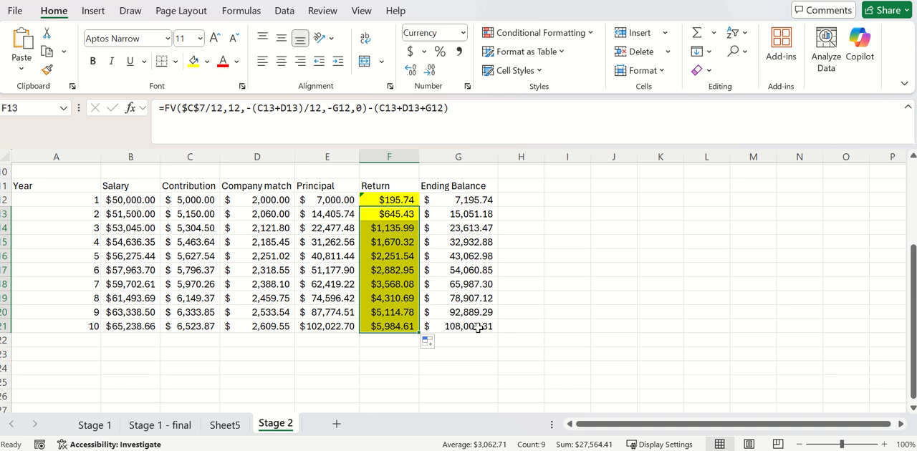
- Extend the Year series in column A from year 10 to year 30
left_click(175, 341)
scroll(134, 356, "down", 1)
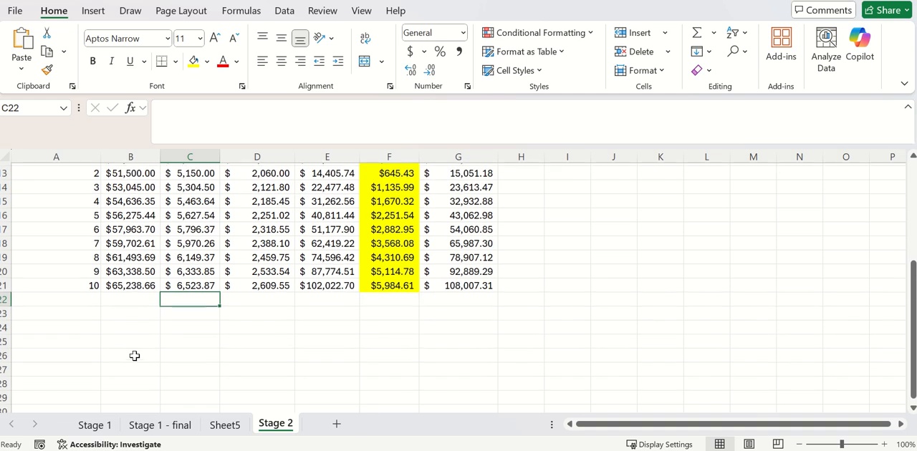
scroll(104, 315, "up", 1)
left_click_drag(83, 205, 107, 339)
scroll(176, 320, "up", 5)
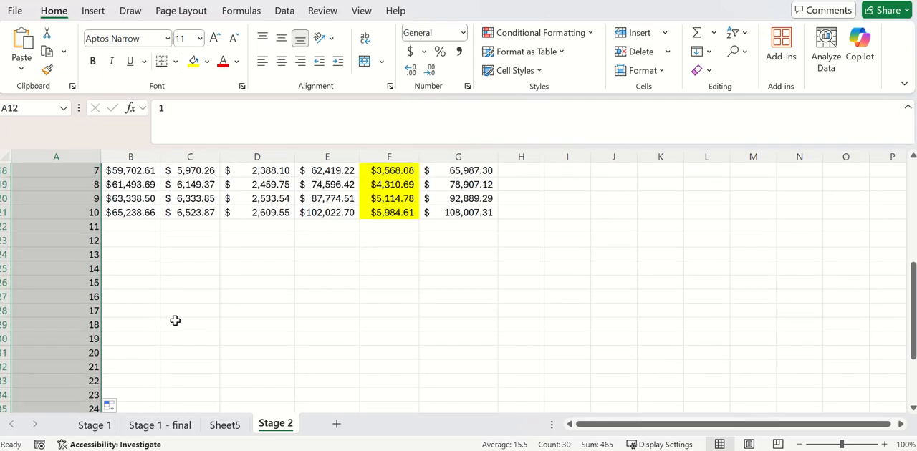
- Fill the year 10 formulas in B21:G21 down to year 30 and check the final ending balance in G41
left_click_drag(133, 300, 450, 299)
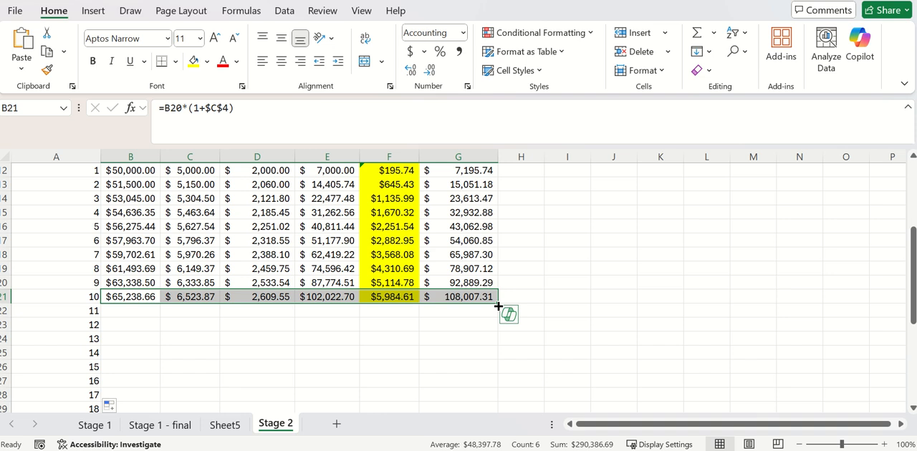
double_click(498, 305)
scroll(474, 319, "down", 6)
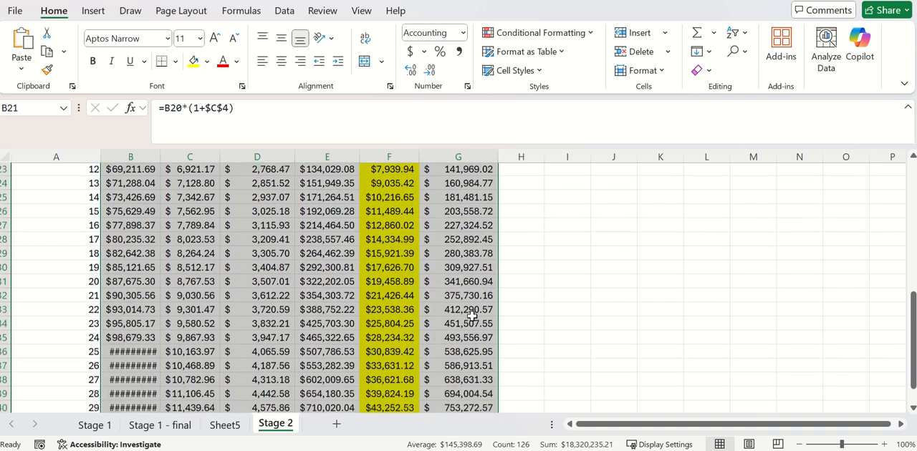
left_click(470, 325)
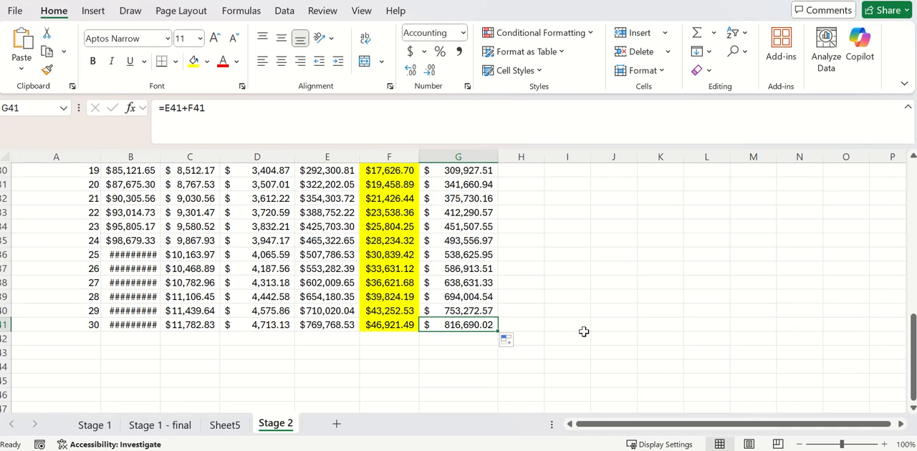
- Look at the Stage 1 sheet and open the Stage 1 - final sheet with the process diagram
scroll(577, 324, "up", 7)
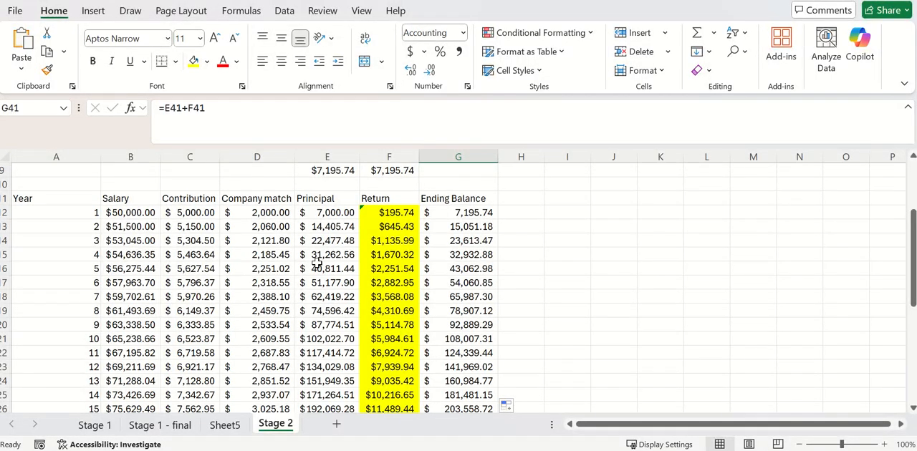
left_click(93, 425)
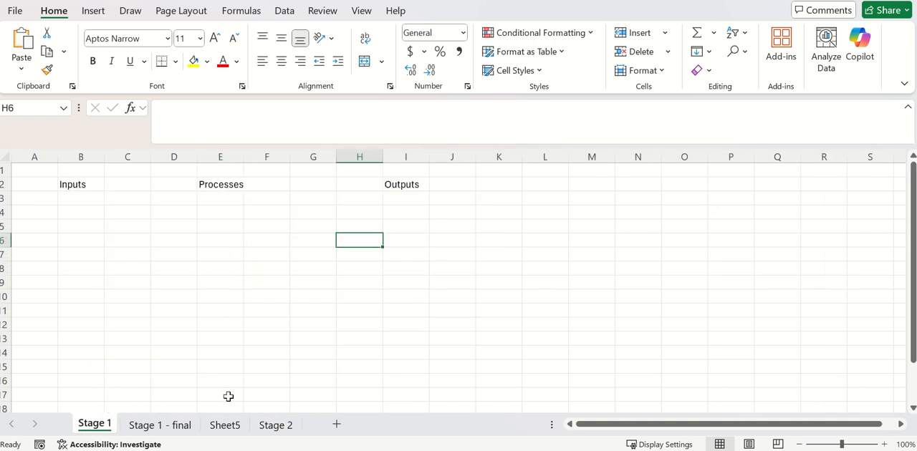
left_click(187, 430)
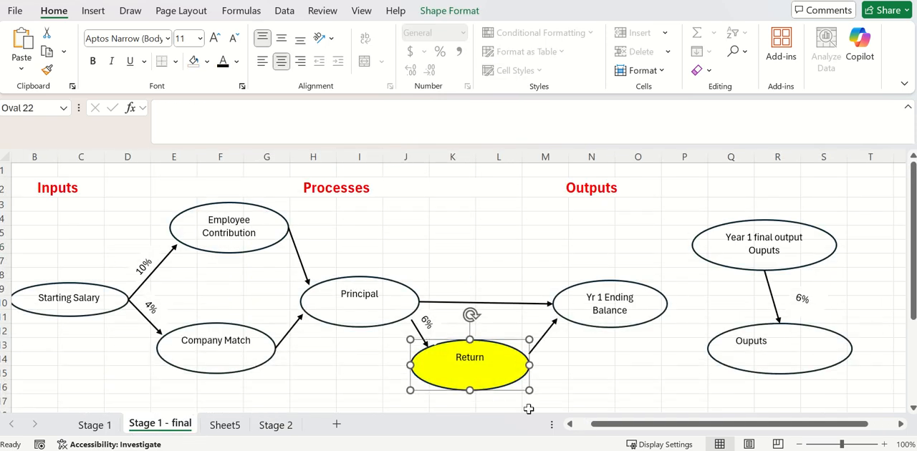